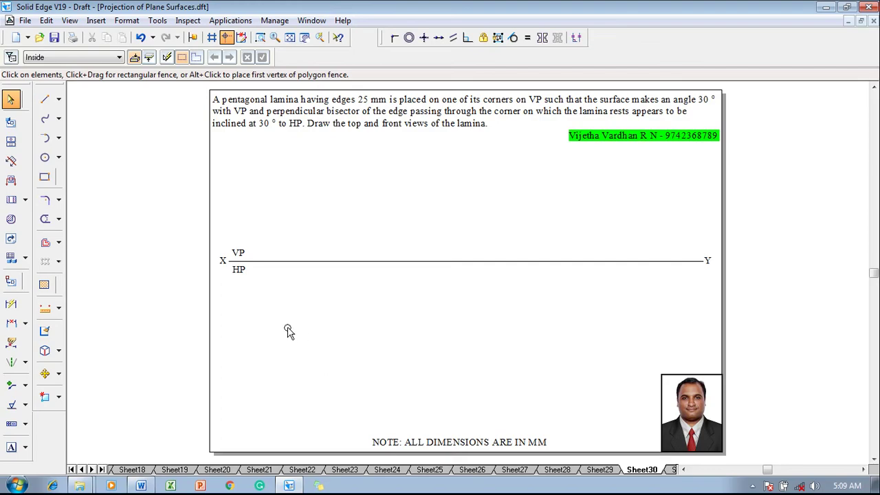
# - Run the nSidePolygon macro from the bin folder
pyautogui.click(257, 132)
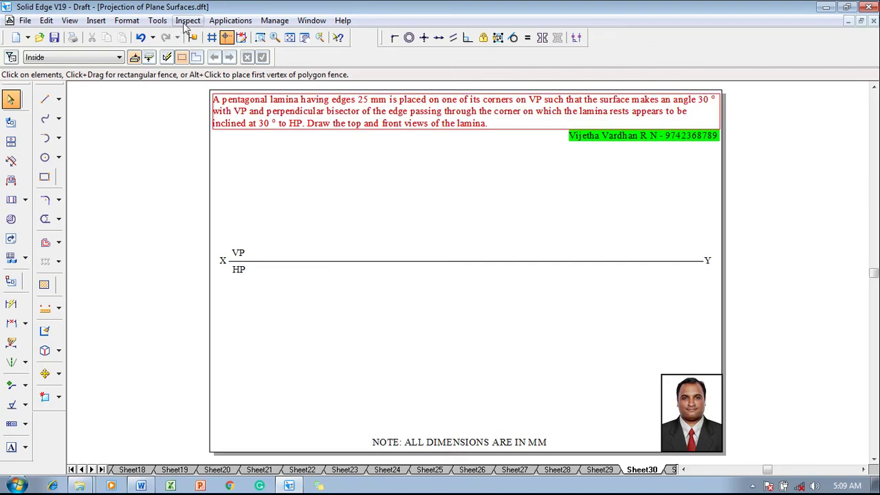
pyautogui.click(231, 20)
pyautogui.moveTo(252, 71)
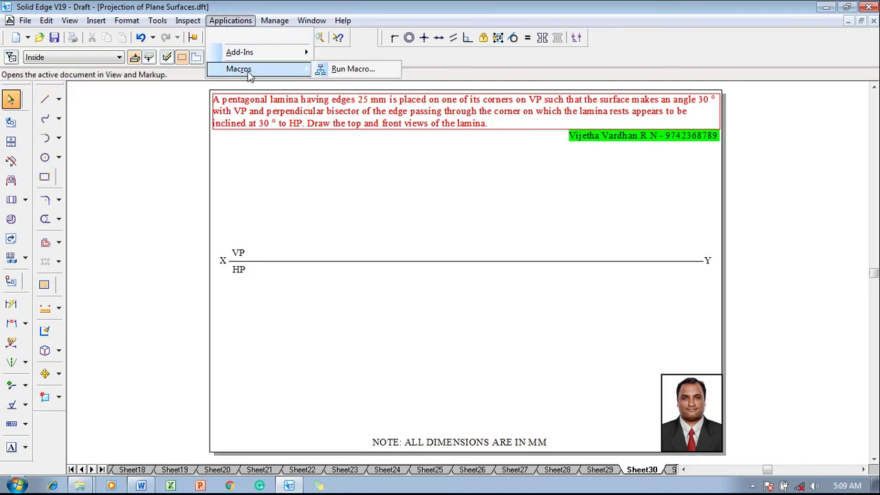
pyautogui.click(333, 71)
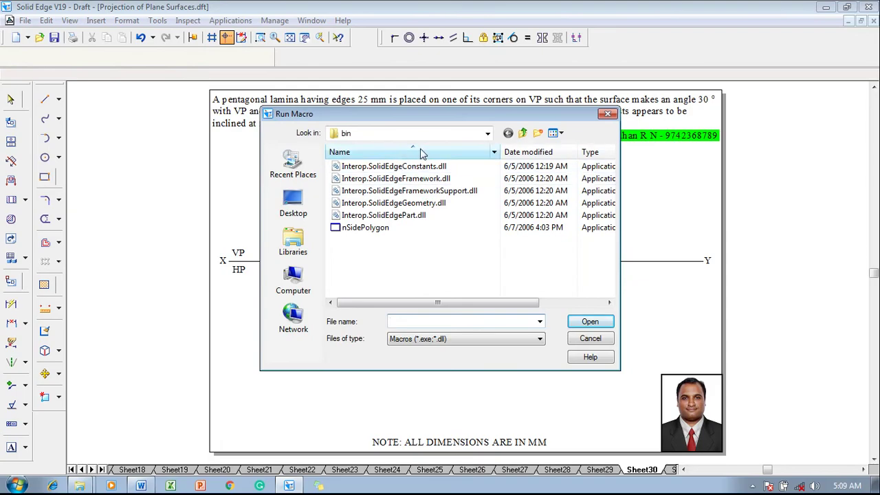
pyautogui.click(488, 133)
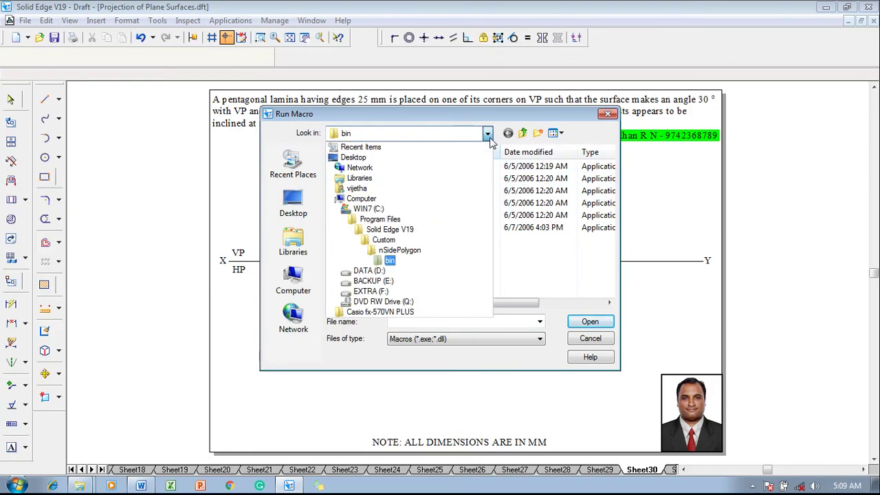
pyautogui.click(415, 260)
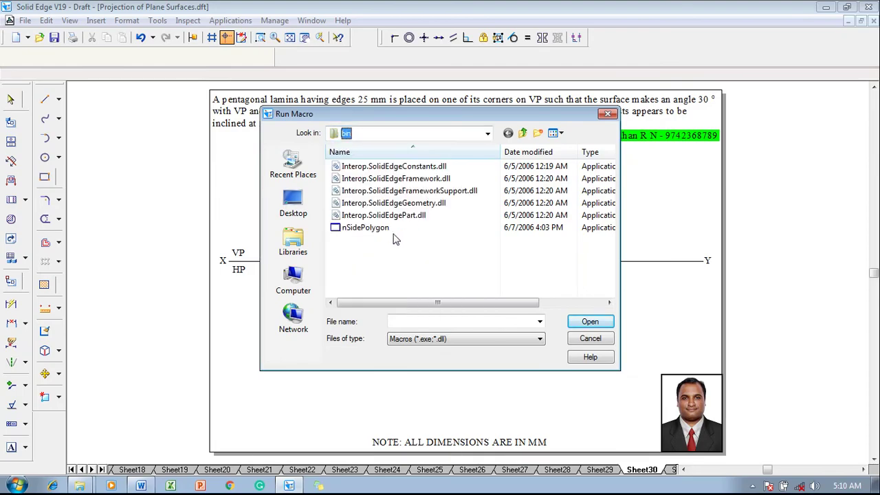
pyautogui.click(391, 229)
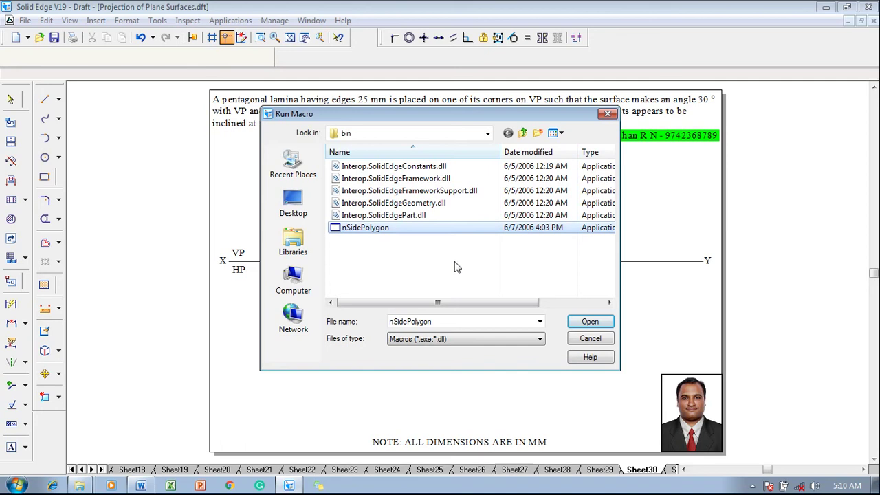
pyautogui.click(578, 323)
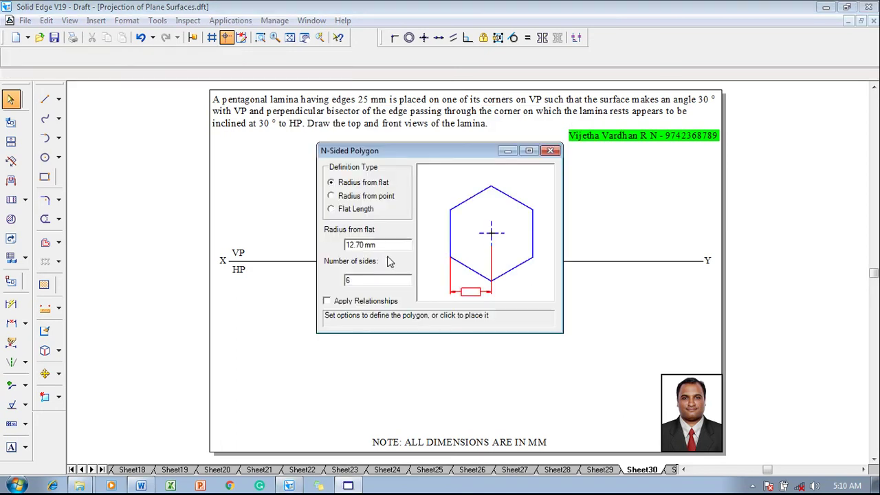
# - Place a 5-sided polygon with 25 mm flat length, with relationships, below the XY line
pyautogui.click(331, 209)
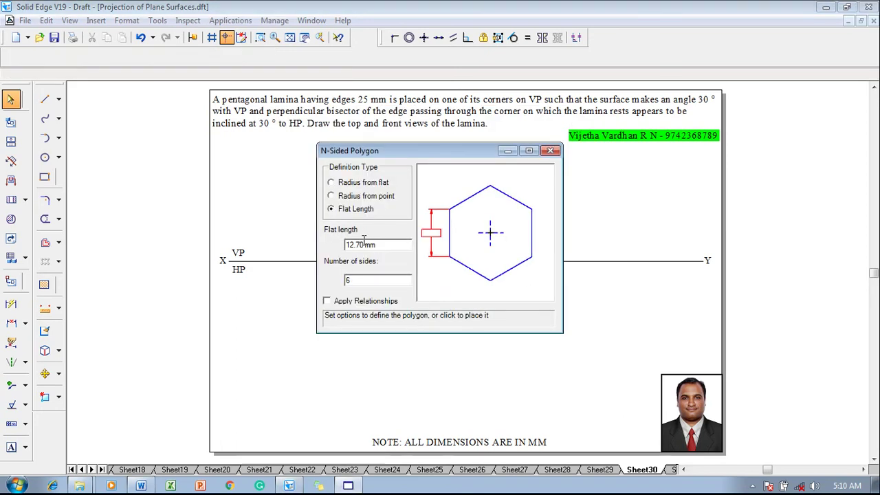
pyautogui.moveTo(364, 244); pyautogui.dragTo(340, 245)
pyautogui.write('25')
pyautogui.press('Tab')
pyautogui.write('5')
pyautogui.click(328, 306)
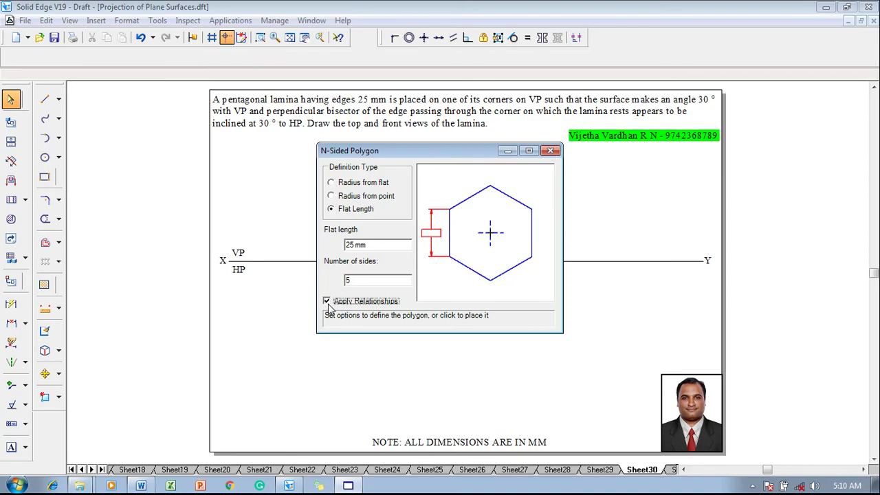
pyautogui.click(376, 355)
pyautogui.press('Escape')
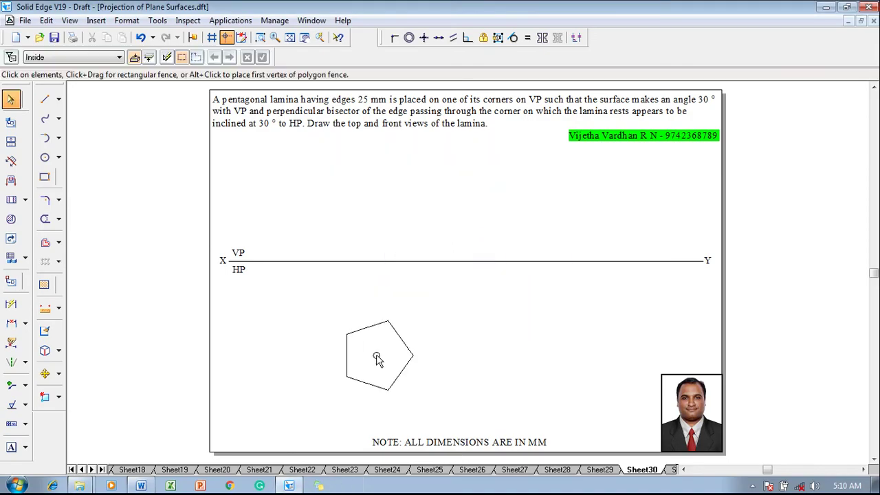
# - Give the pentagon outline a 0.50 mm line width
pyautogui.moveTo(325, 306)
pyautogui.mouseDown()
pyautogui.moveTo(344, 311)
pyautogui.moveTo(421, 412)
pyautogui.mouseUp()
pyautogui.click(122, 57)
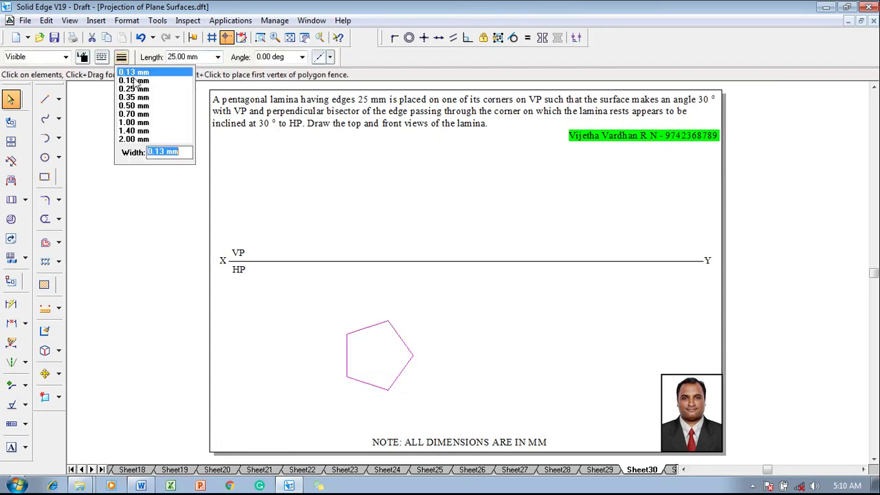
pyautogui.click(136, 106)
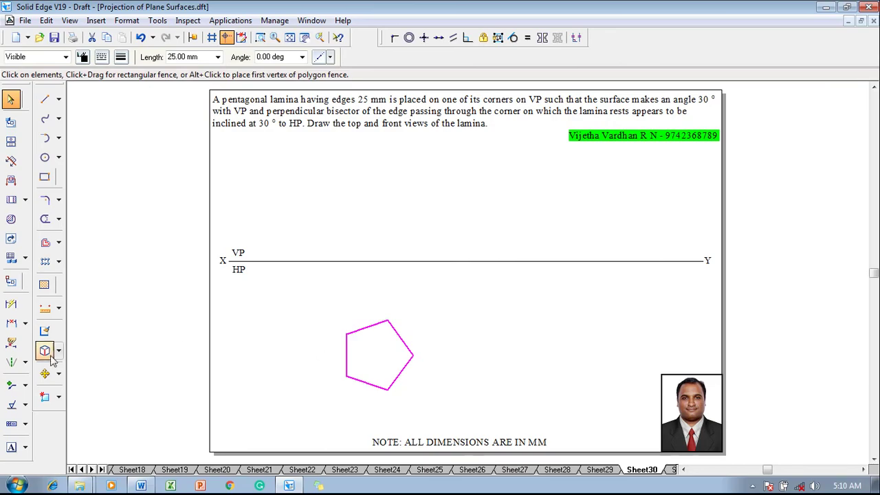
# - Rotate the pentagon about its right corner to stand on a corner, then move it above XY
pyautogui.click(59, 378)
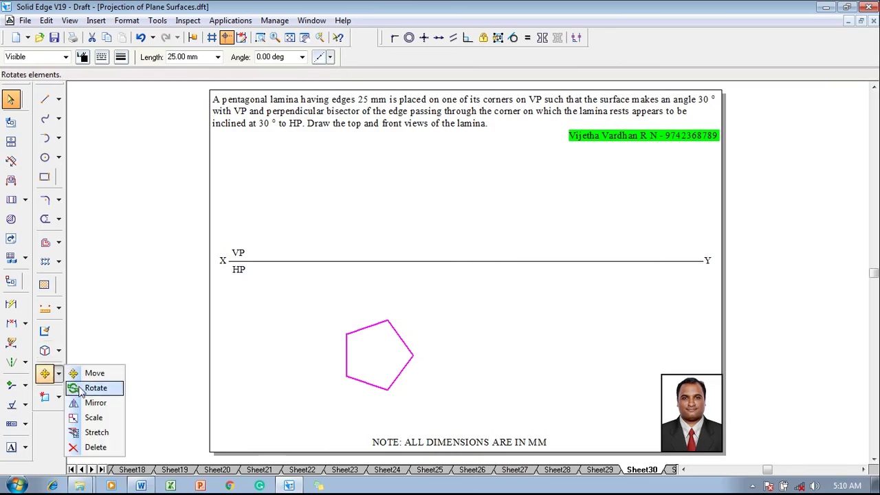
pyautogui.click(84, 385)
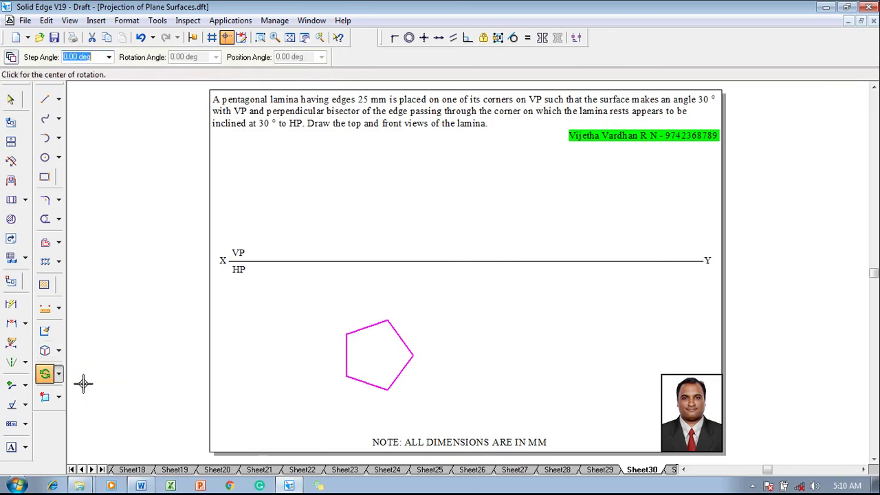
pyautogui.click(411, 358)
pyautogui.click(388, 388)
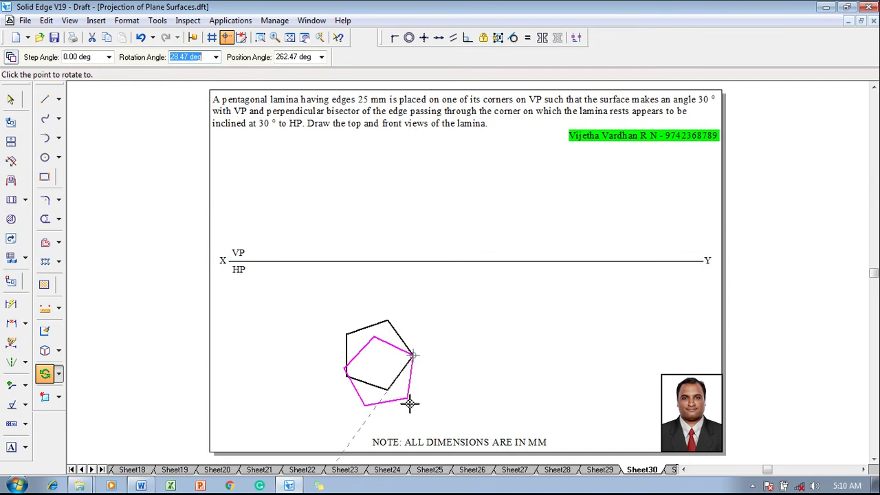
pyautogui.click(414, 406)
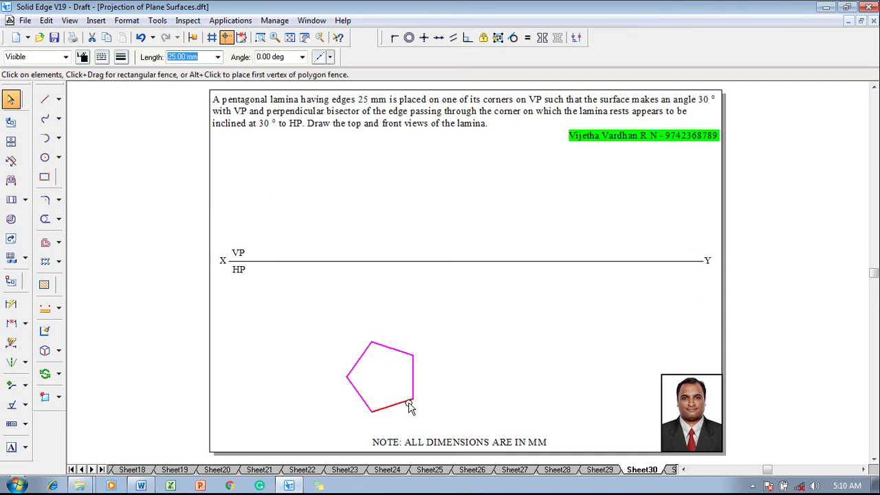
pyautogui.moveTo(408, 407); pyautogui.dragTo(348, 233)
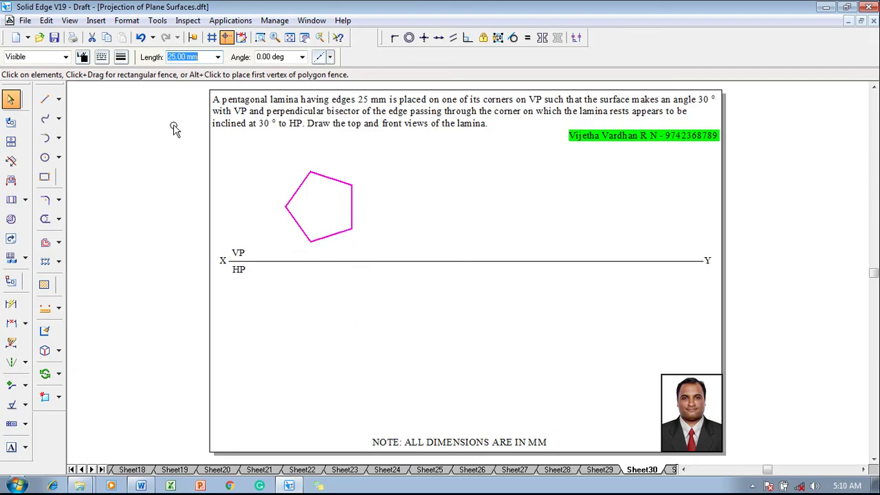
# - Draw a vertical projector from the pentagon's left corner down to the XY line
pyautogui.click(45, 100)
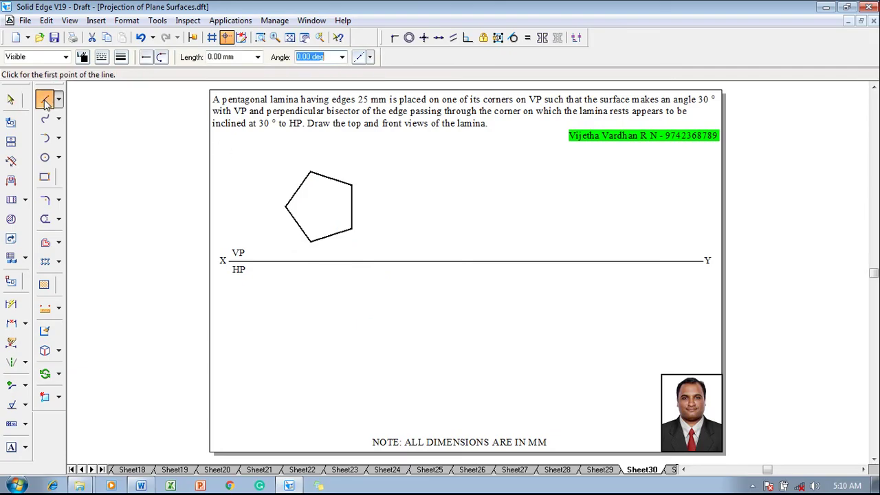
pyautogui.click(121, 58)
pyautogui.click(130, 79)
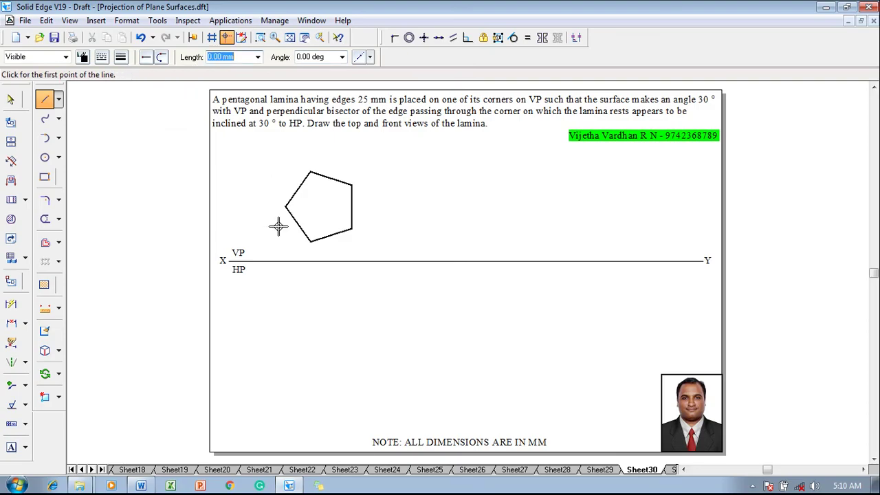
pyautogui.click(285, 206)
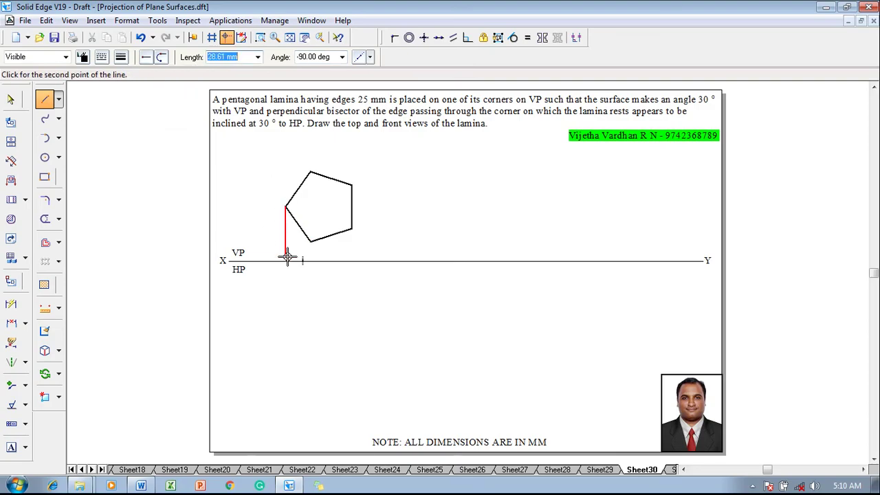
pyautogui.click(285, 260)
pyautogui.rightClick(292, 252)
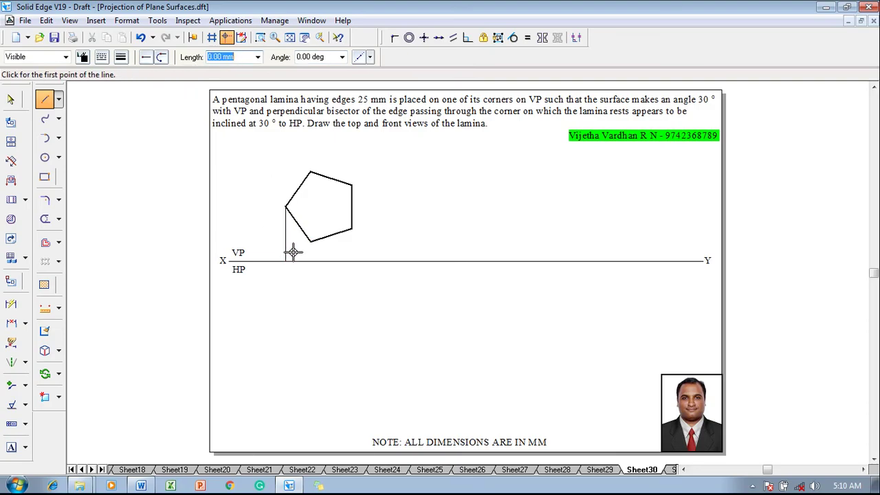
# - Drop projectors from the top and lower-right corners to XY, plus a long inclined line up-left
pyautogui.click(311, 172)
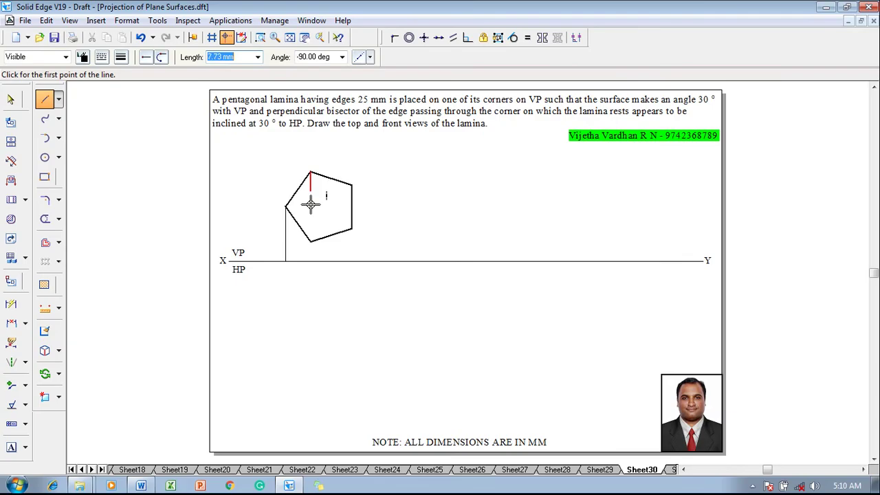
pyautogui.click(311, 260)
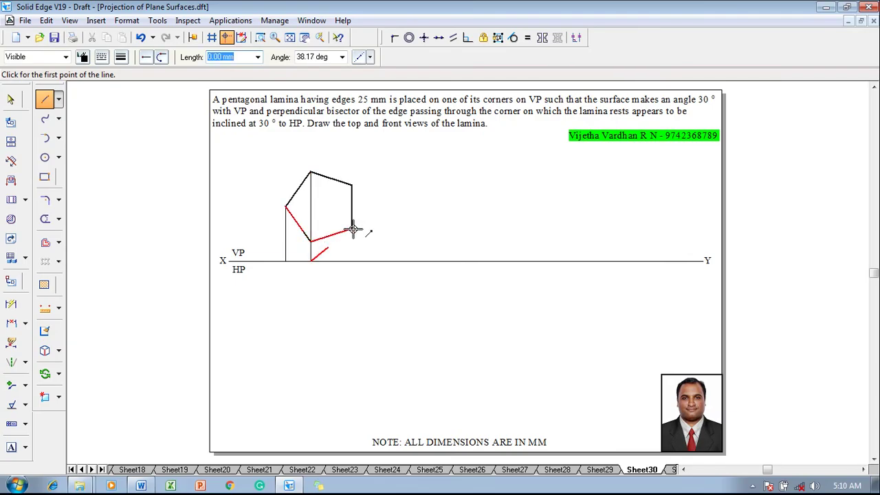
pyautogui.click(352, 229)
pyautogui.click(352, 260)
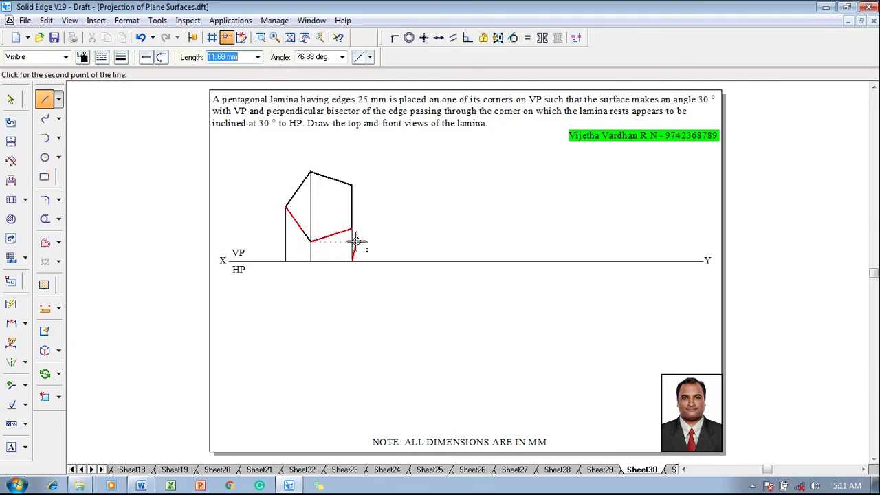
pyautogui.click(237, 127)
pyautogui.press('Escape')
# - Delete the long diagonal construction line crossing the pentagon
pyautogui.click(121, 57)
pyautogui.click(134, 107)
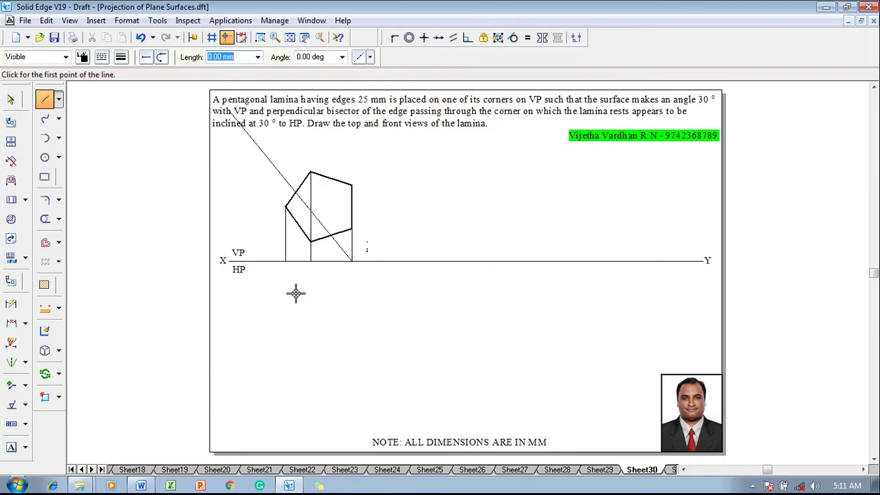
pyautogui.press('Escape')
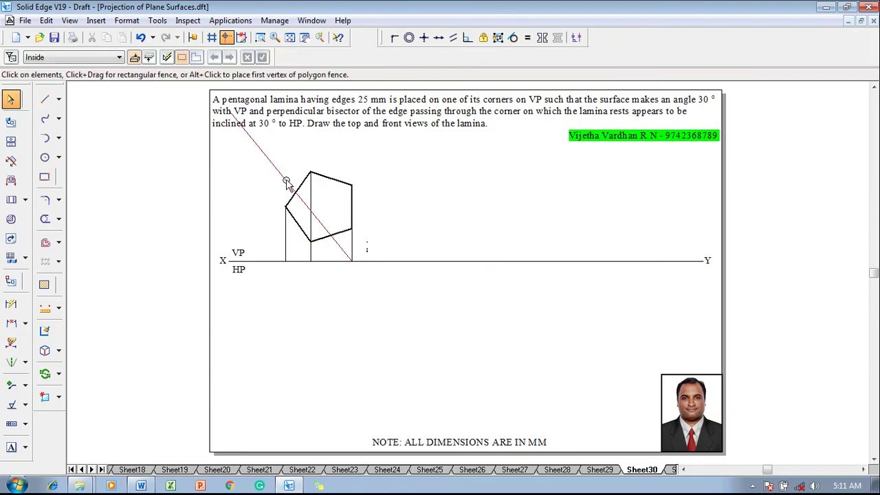
pyautogui.click(285, 181)
pyautogui.press('Delete')
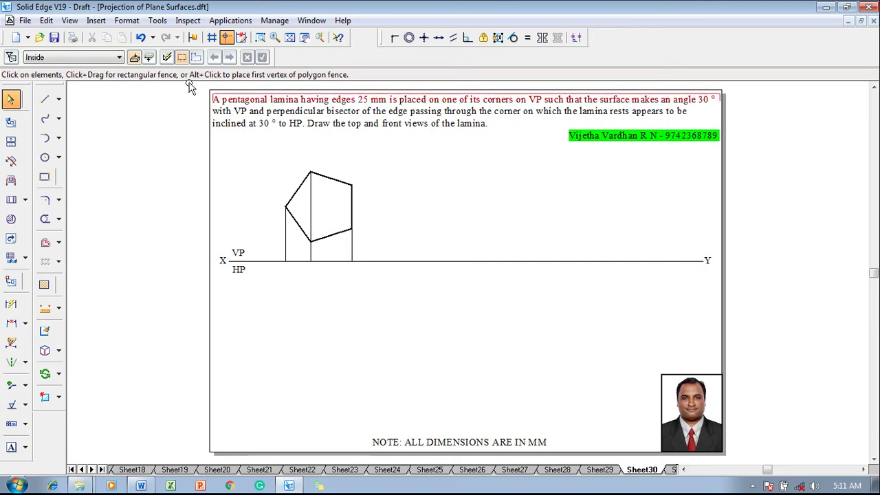
# - Set the line width to 0.50 mm and begin a line at a projector foot, then cancel it
pyautogui.click(45, 99)
pyautogui.click(142, 57)
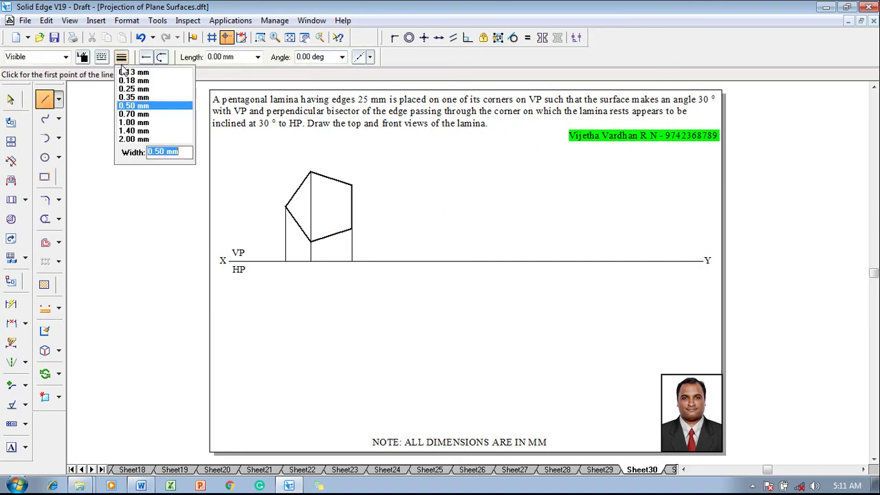
pyautogui.click(130, 109)
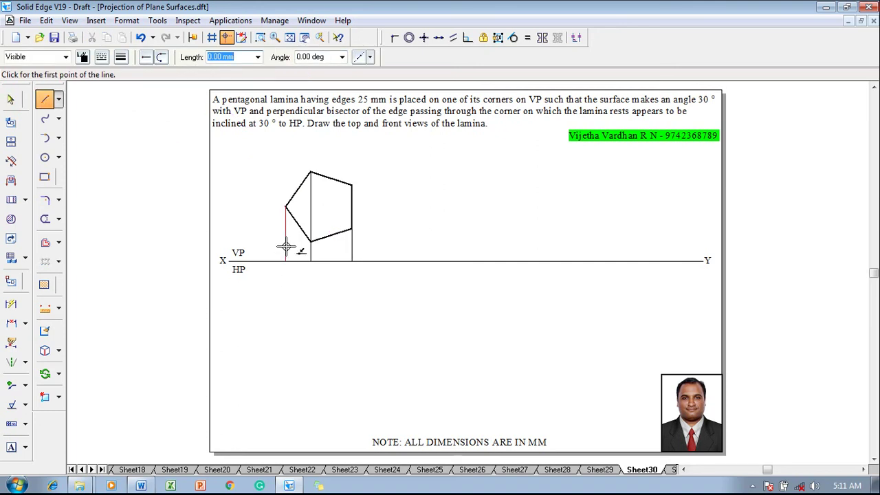
pyautogui.click(285, 261)
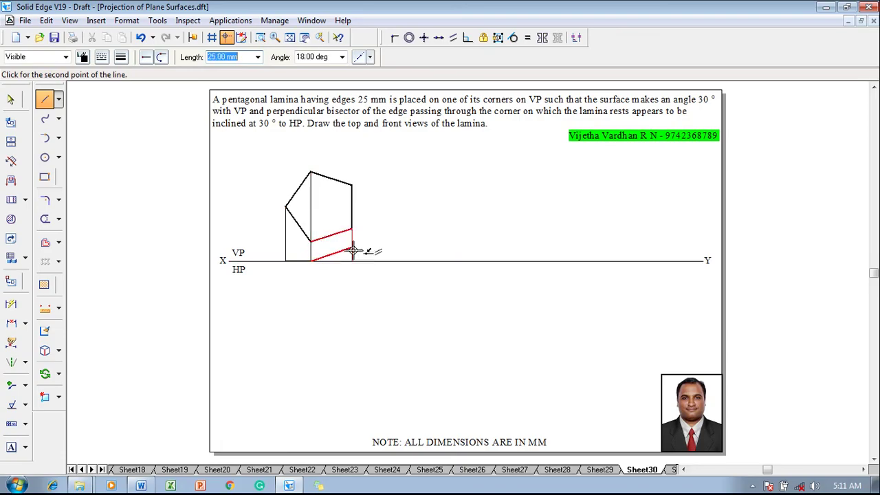
pyautogui.press('Escape')
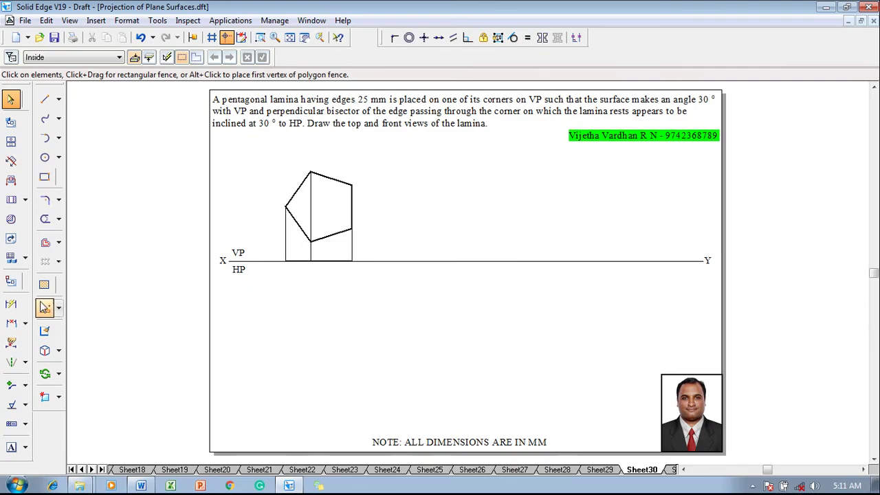
# - Dimension the pentagon's upper-left edge as 25
pyautogui.click(11, 303)
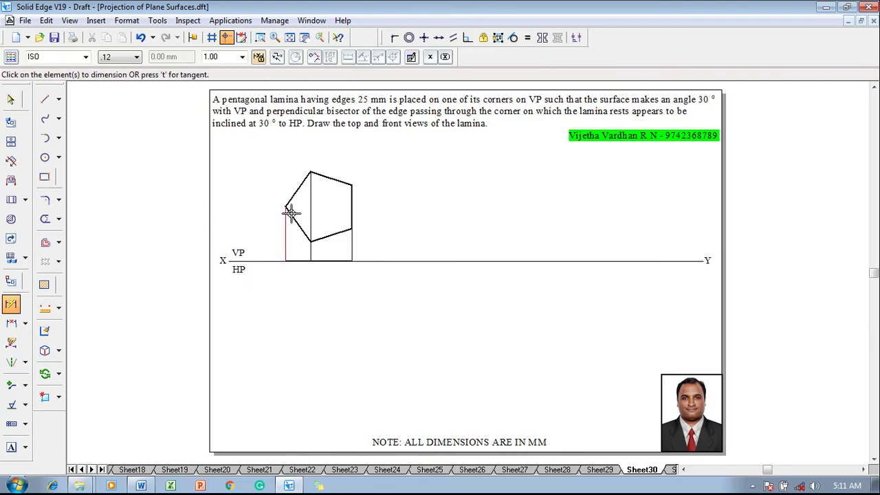
pyautogui.click(294, 190)
pyautogui.click(284, 181)
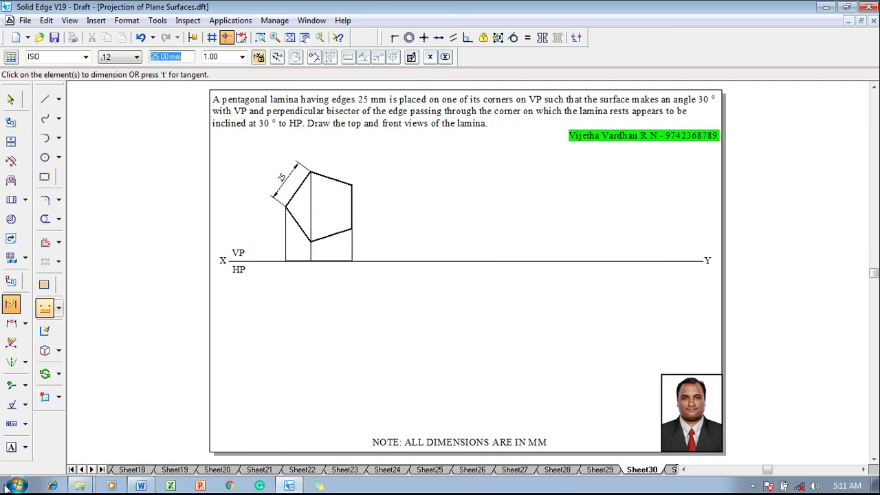
# - Label the front-view corners a' and d' beside the pentagon
pyautogui.click(12, 448)
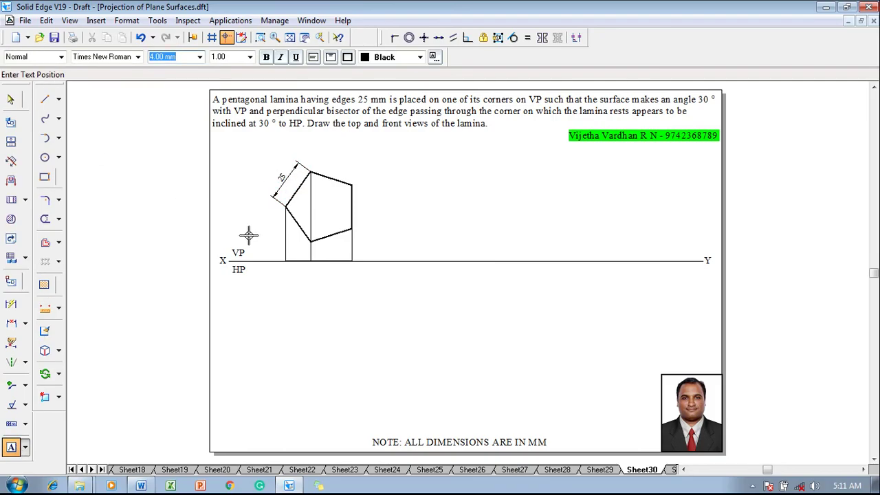
pyautogui.click(273, 206)
pyautogui.write('a')
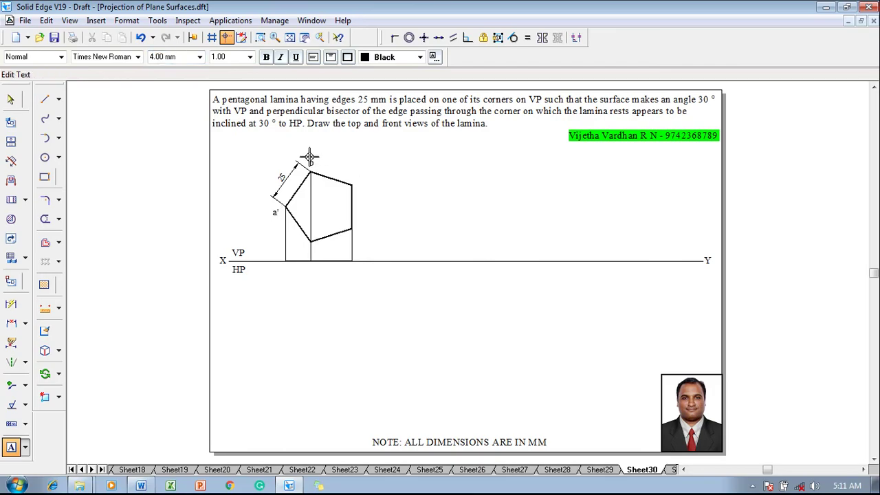
pyautogui.write("'")
pyautogui.click(354, 188)
pyautogui.write('c')
pyautogui.press('BackSpace')
pyautogui.click(355, 218)
pyautogui.write("d'")
# - Label the bottom vertex e' and add top-view labels a, b(e), c(d) below XY
pyautogui.click(313, 245)
pyautogui.write("e' a        b(e)     c(d")
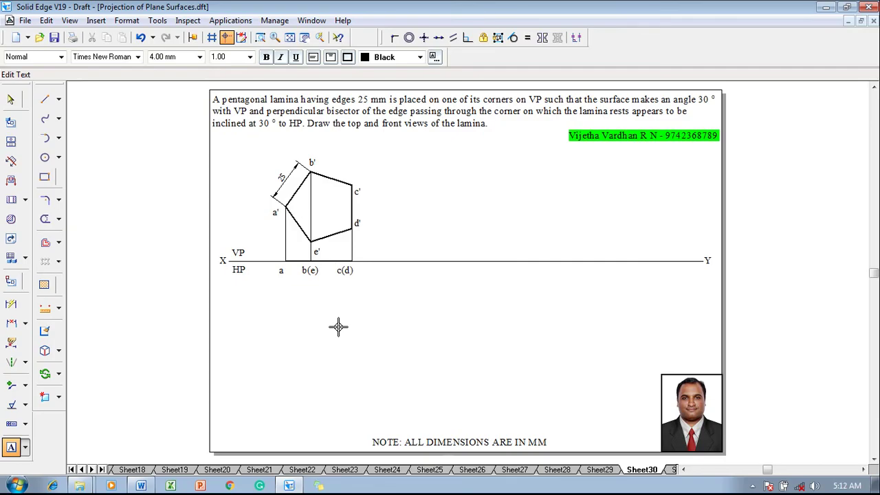
pyautogui.press('Escape')
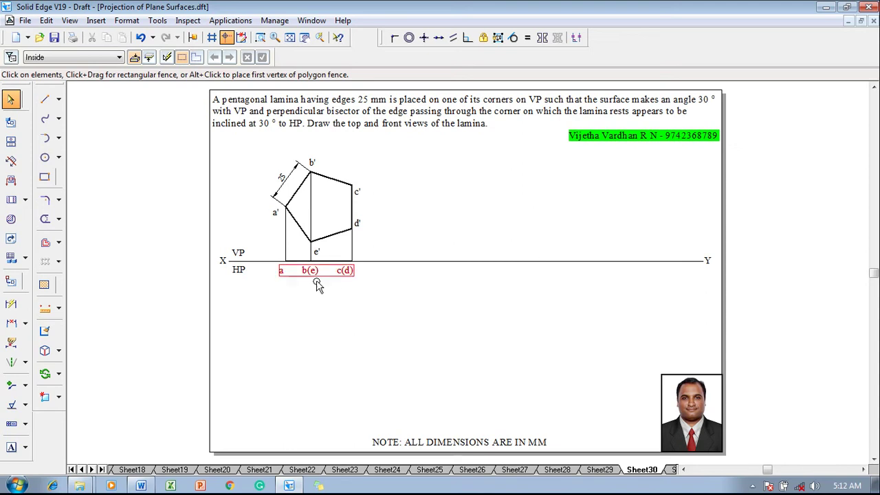
# - Copy the top view with labels a, b(e), c(d) from corner a to a point further right on XY
pyautogui.moveTo(339, 285); pyautogui.dragTo(272, 256)
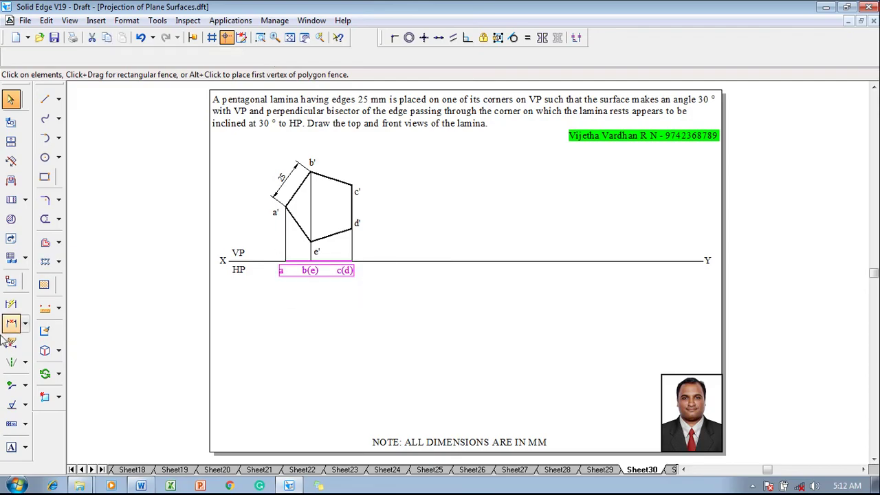
pyautogui.click(59, 376)
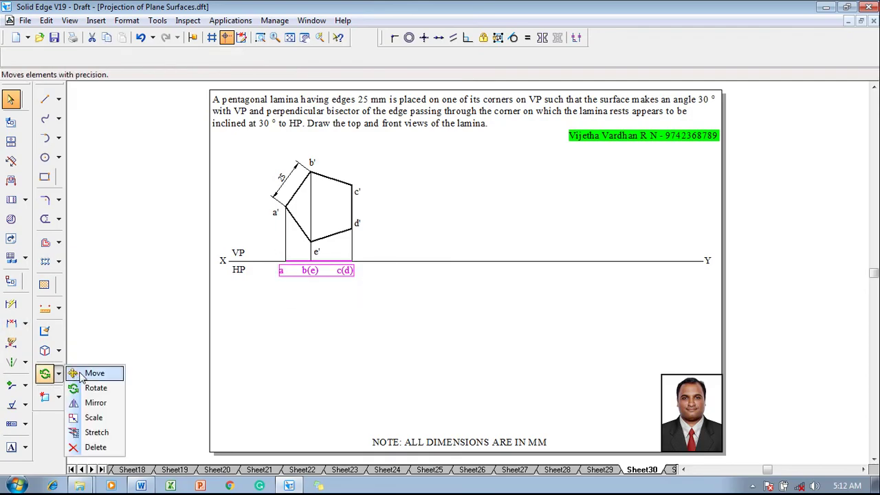
pyautogui.click(78, 372)
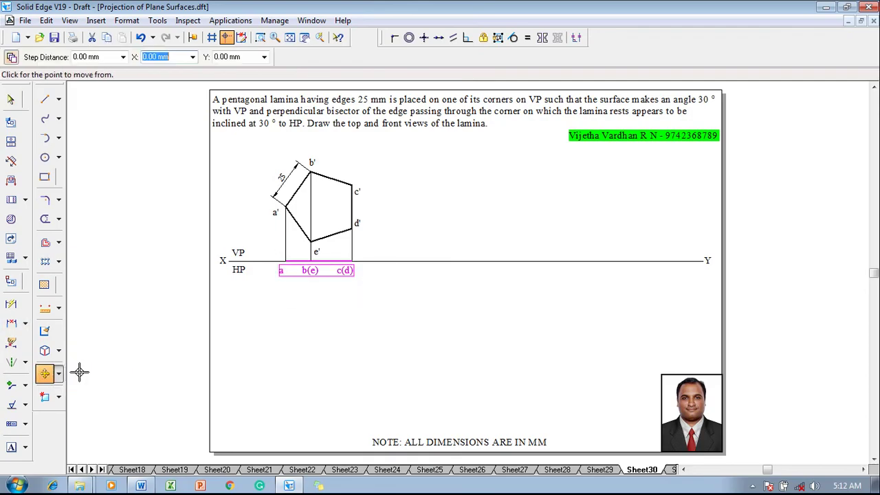
pyautogui.click(281, 265)
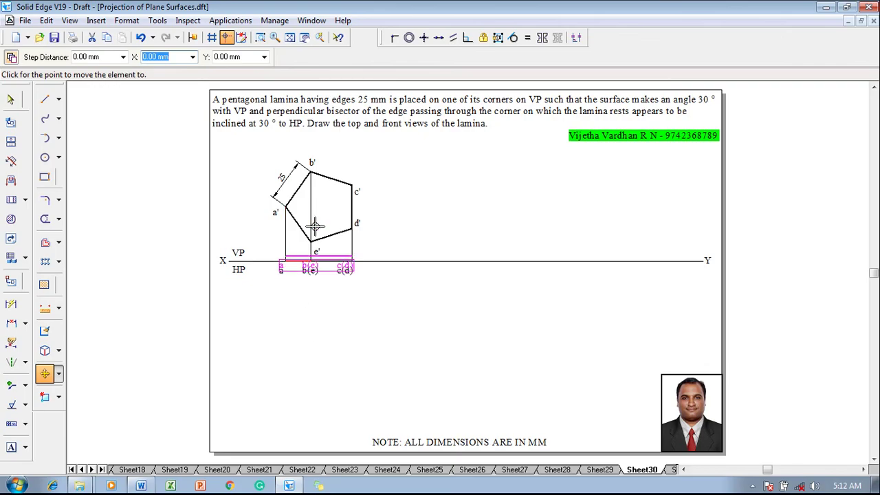
pyautogui.click(404, 260)
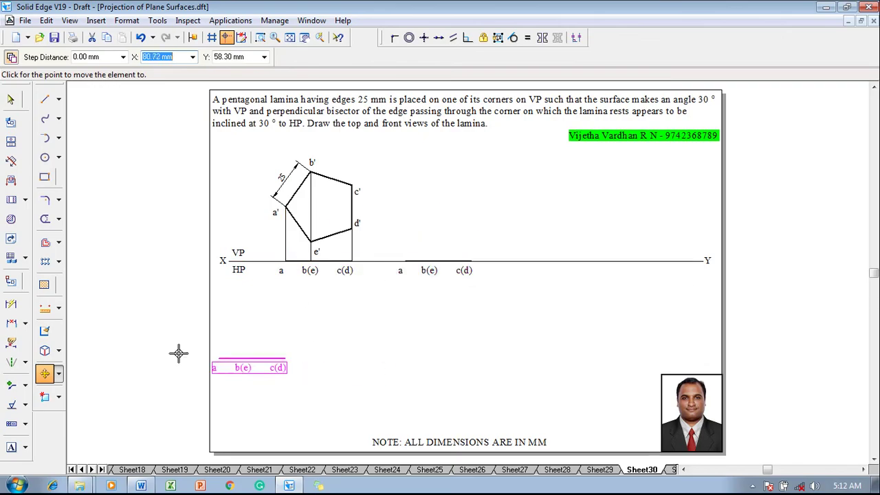
pyautogui.click(60, 373)
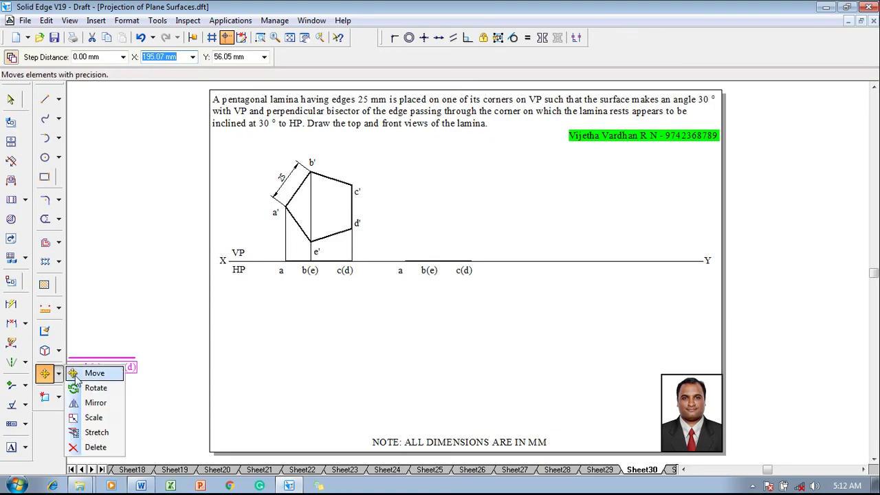
# - Rotate the copied top view 30° about corner a so it slopes down below XY
pyautogui.click(94, 389)
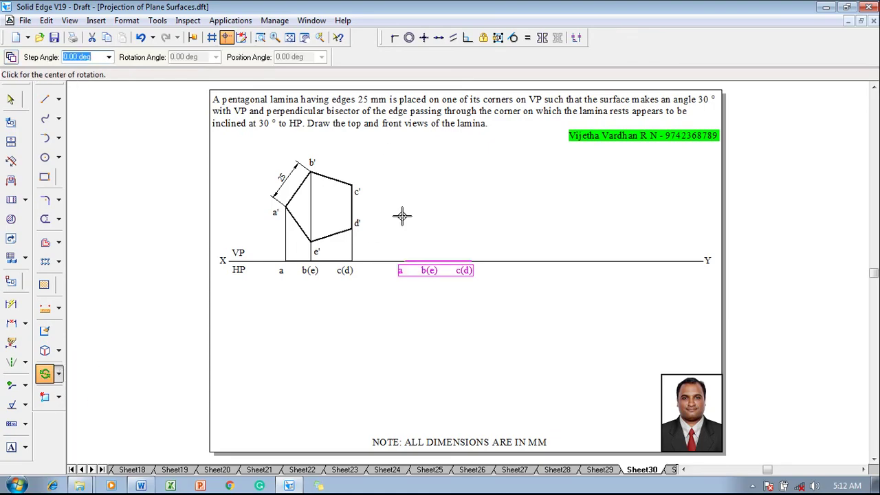
pyautogui.click(404, 260)
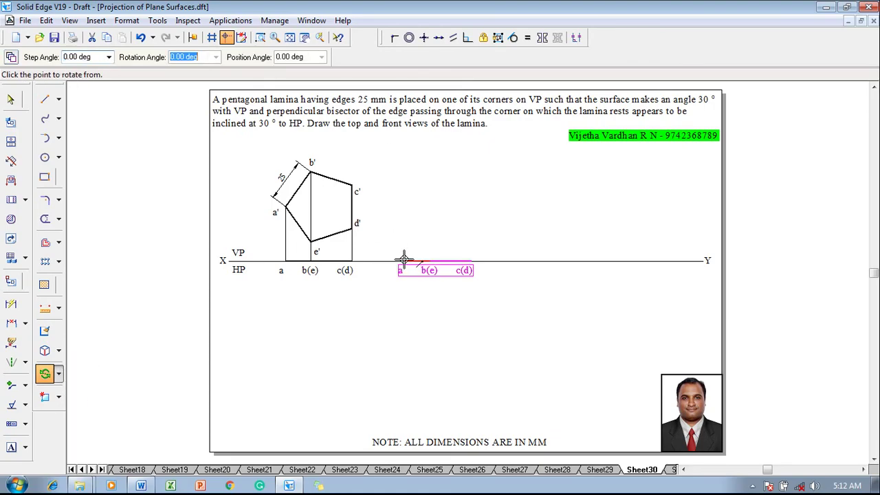
pyautogui.click(472, 260)
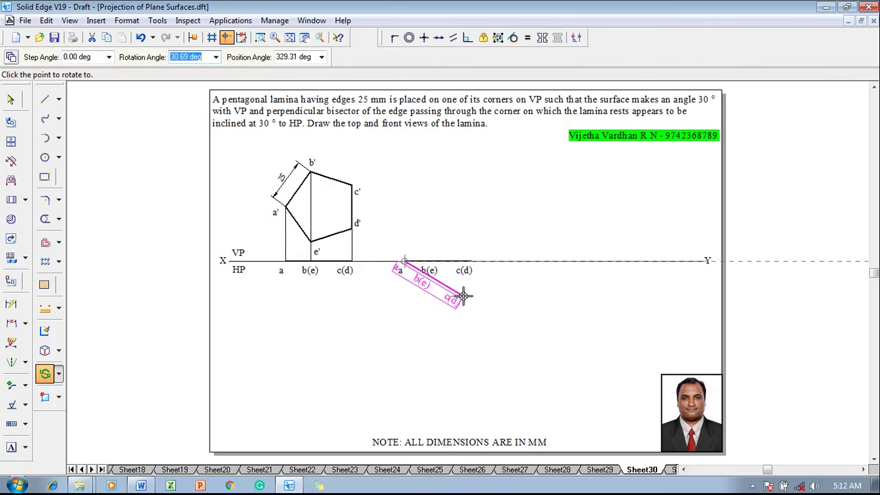
pyautogui.write('30')
pyautogui.press('Return')
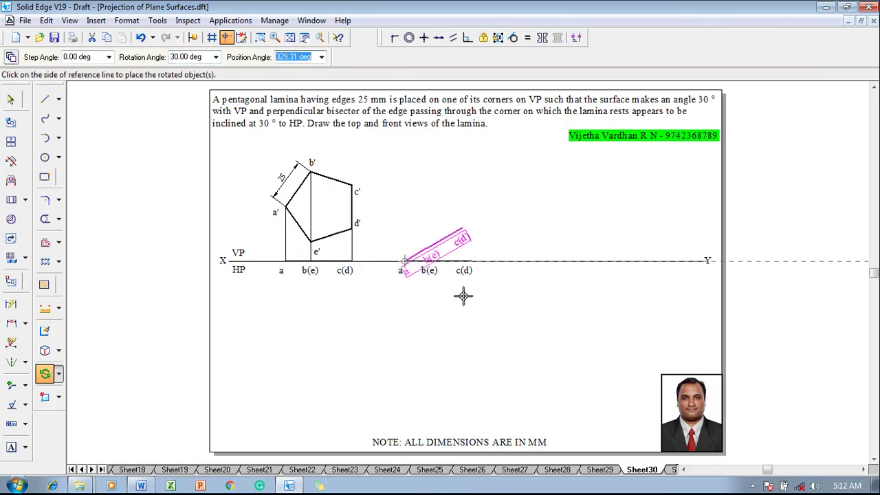
pyautogui.click(461, 347)
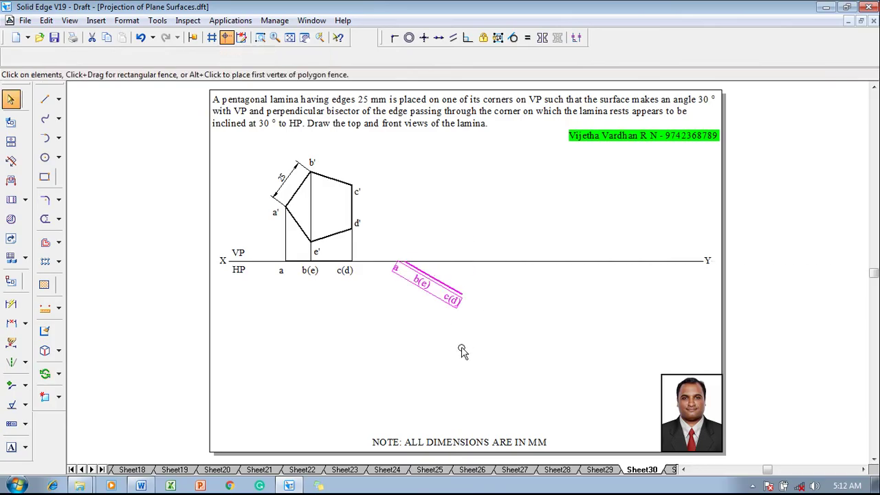
pyautogui.click(25, 326)
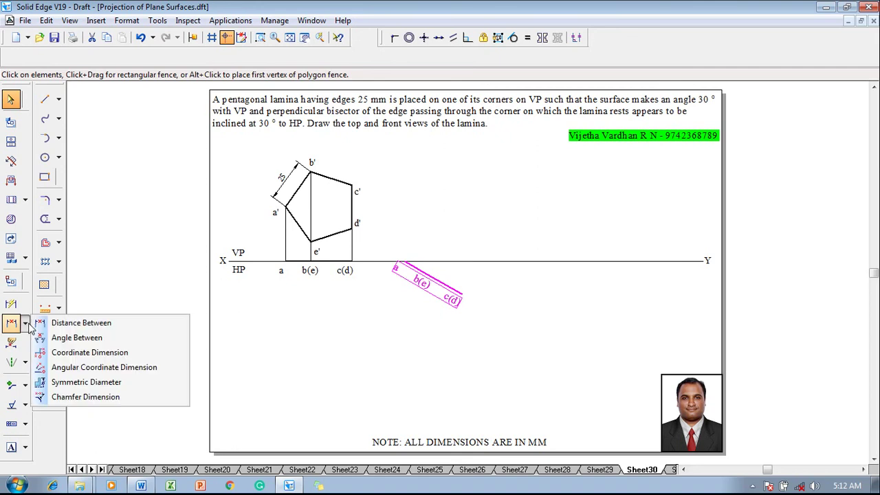